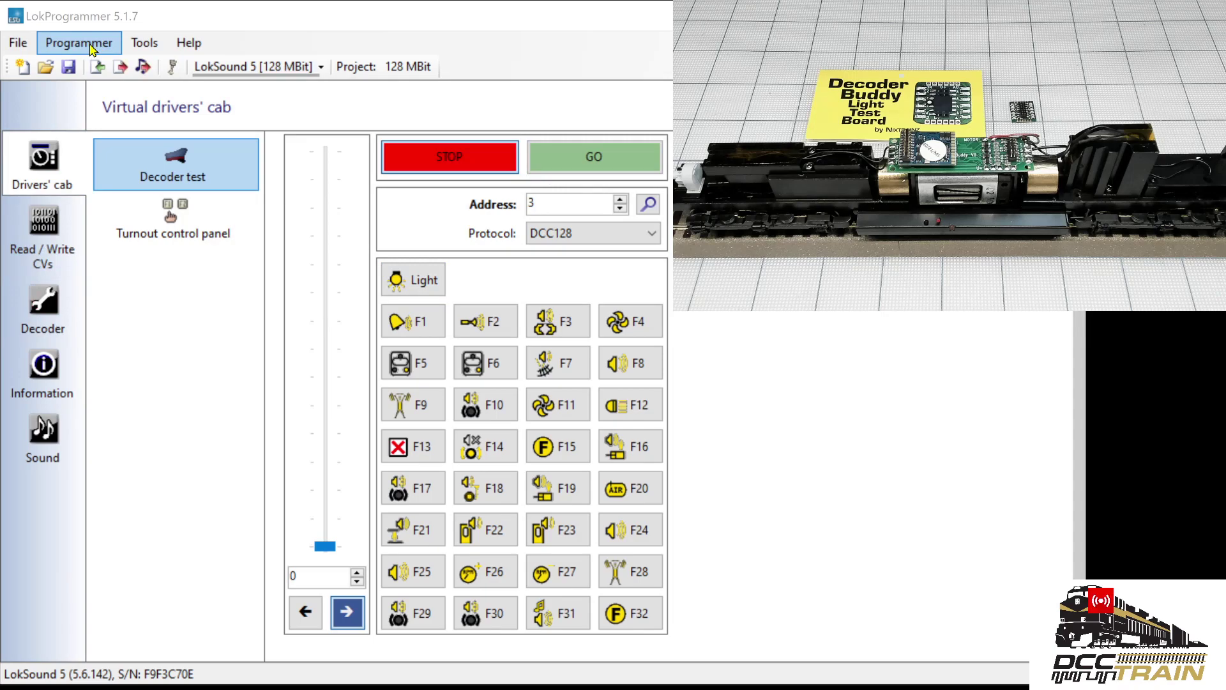
- Read the connected decoder's extended decoder information, review it and close the report
click(77, 45)
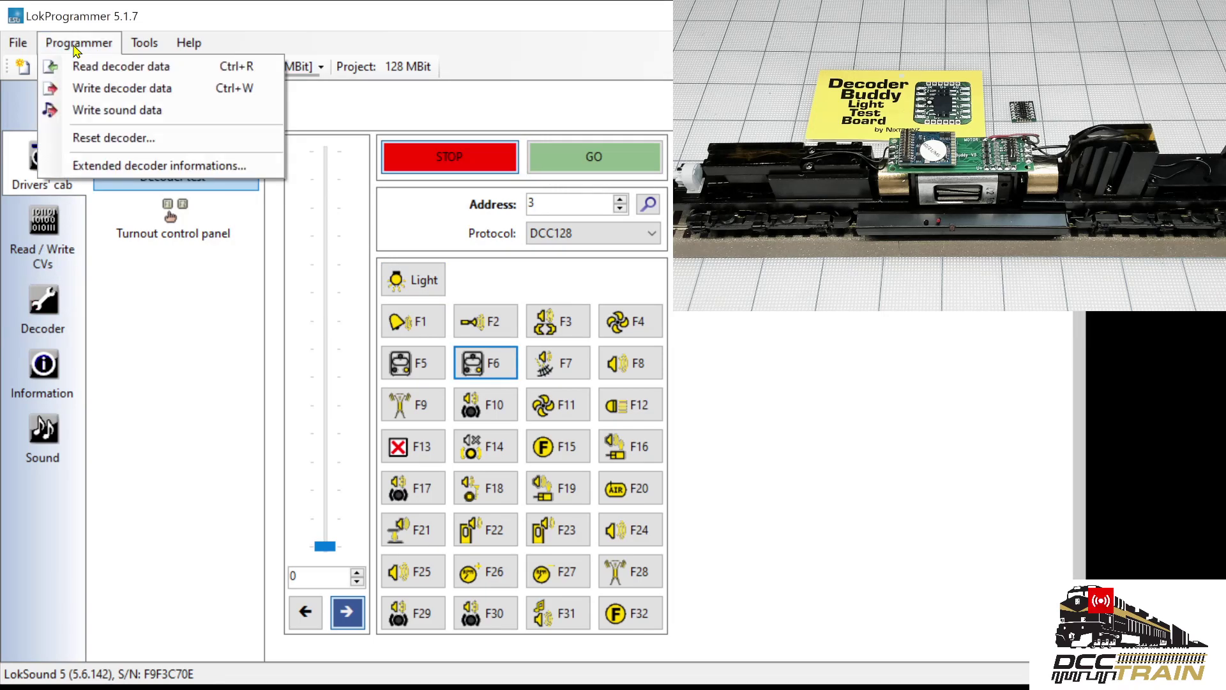
click(142, 168)
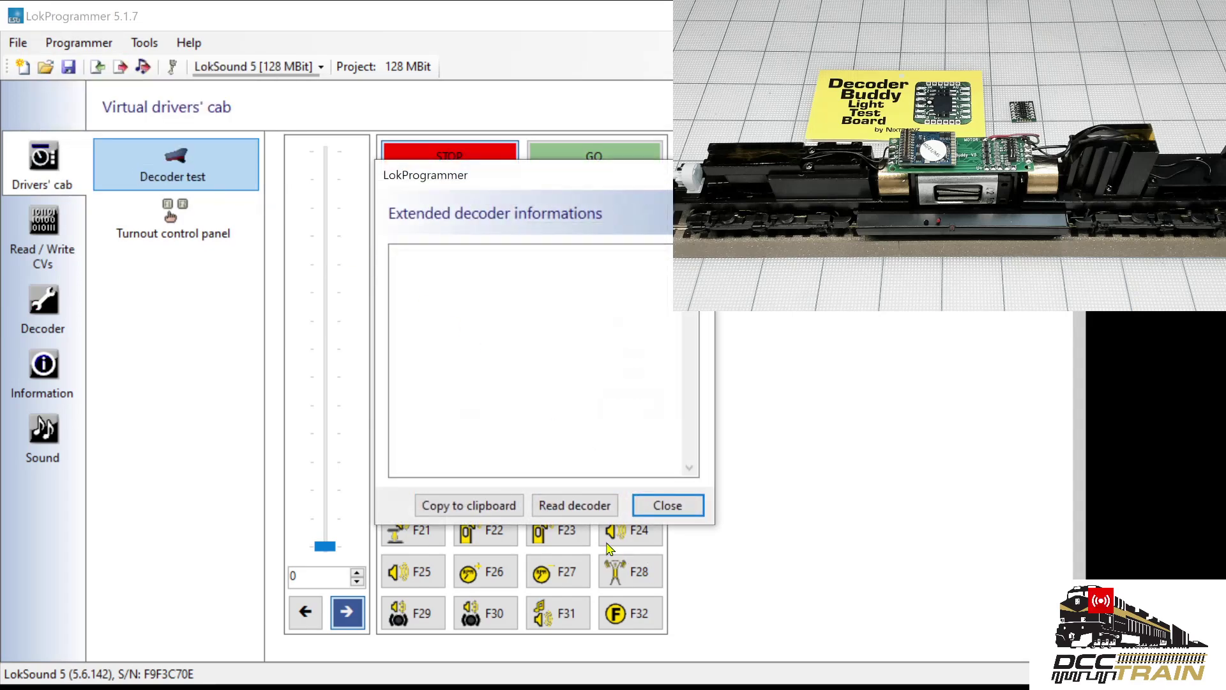
click(588, 511)
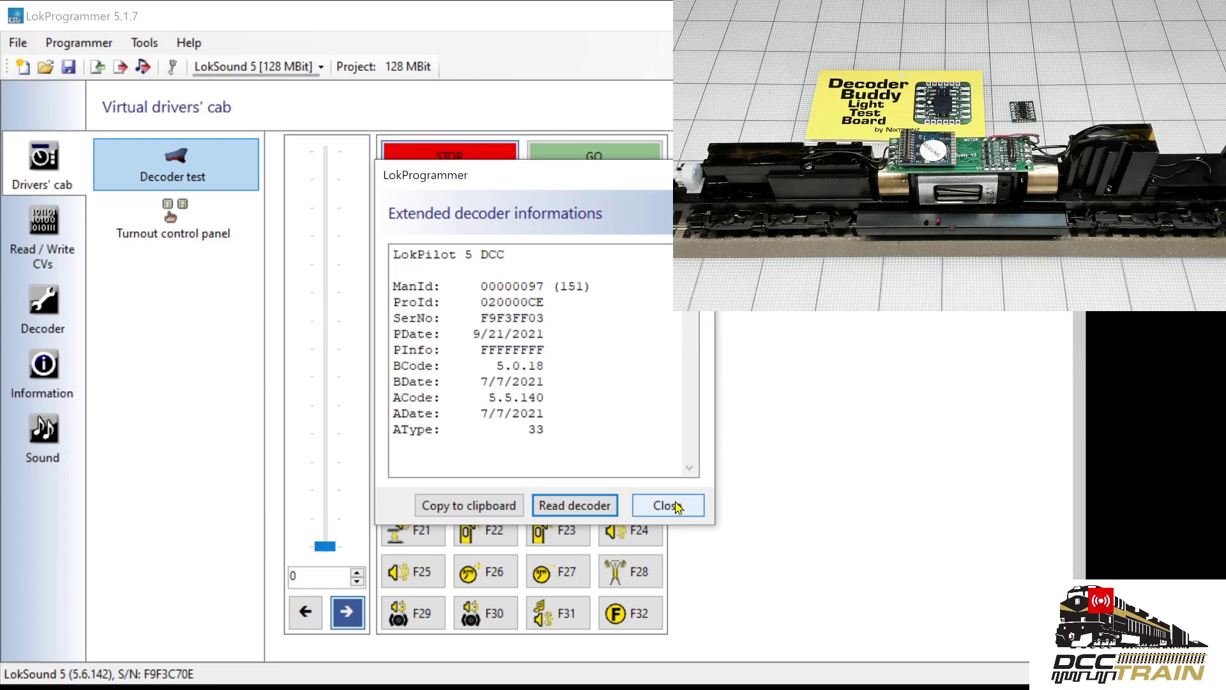
click(677, 507)
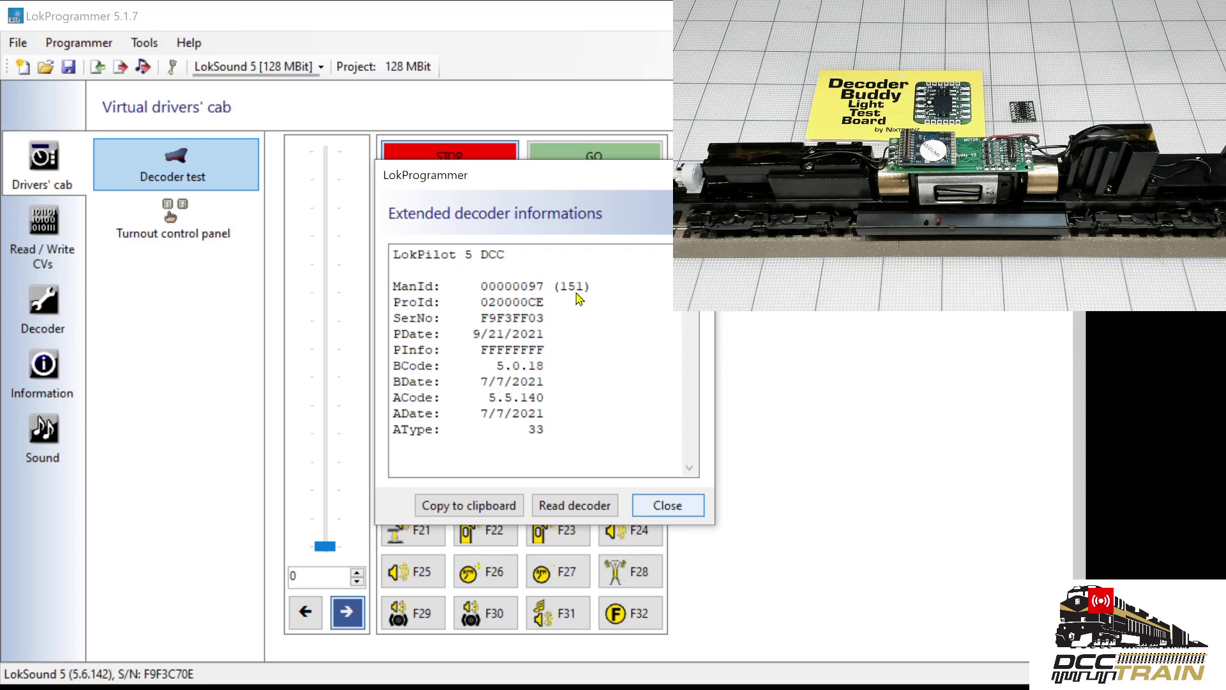
click(662, 511)
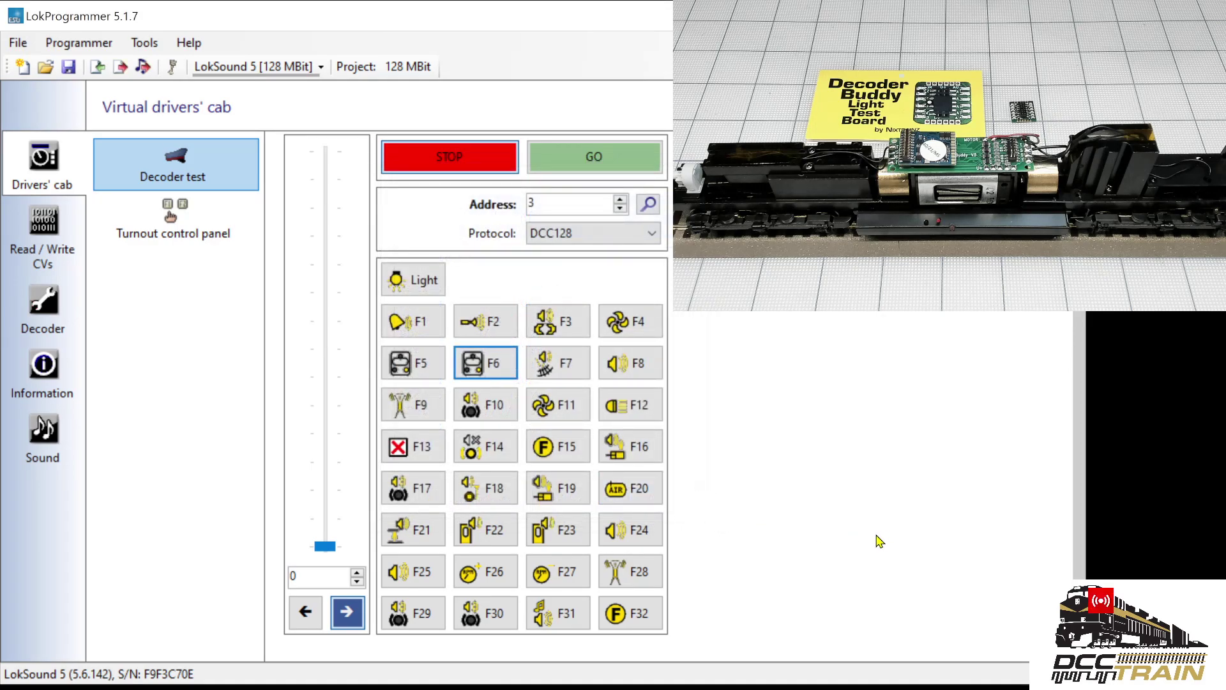
- Read the decoder data without accepting its values into the current project, and discard that project's unsaved changes
click(97, 69)
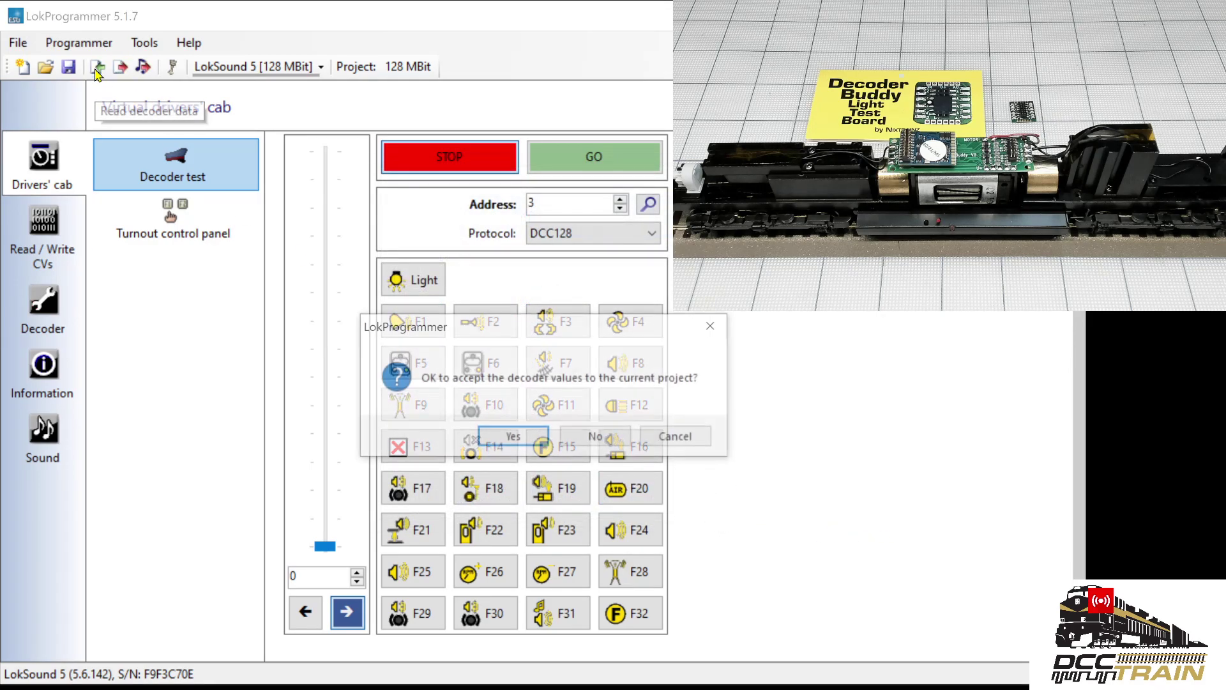
click(583, 440)
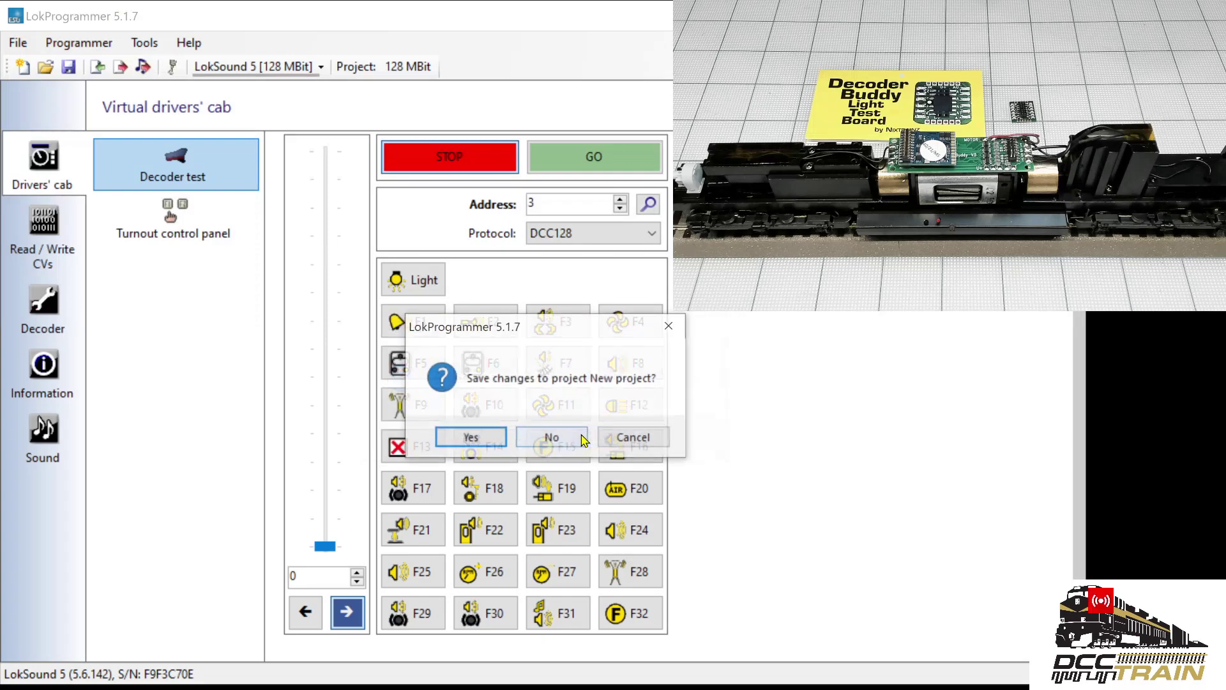
click(582, 440)
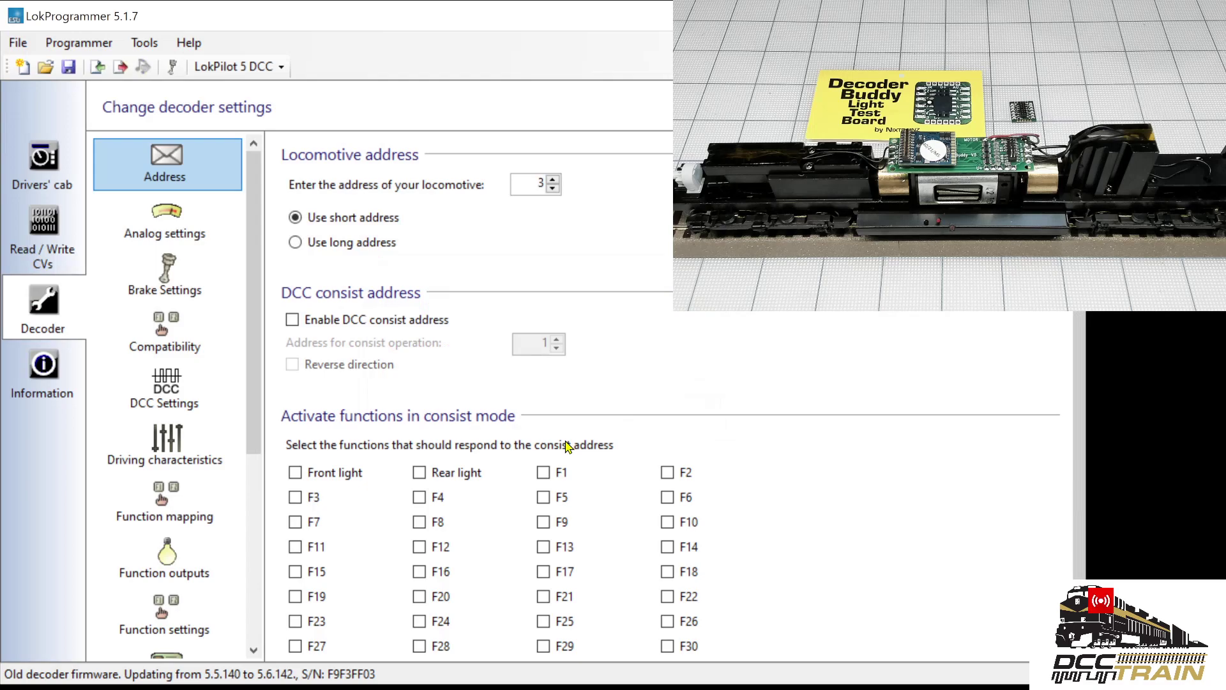
- Start the decoder test in the virtual drivers' cab and test the Light function in both directions, ending in reverse
click(45, 168)
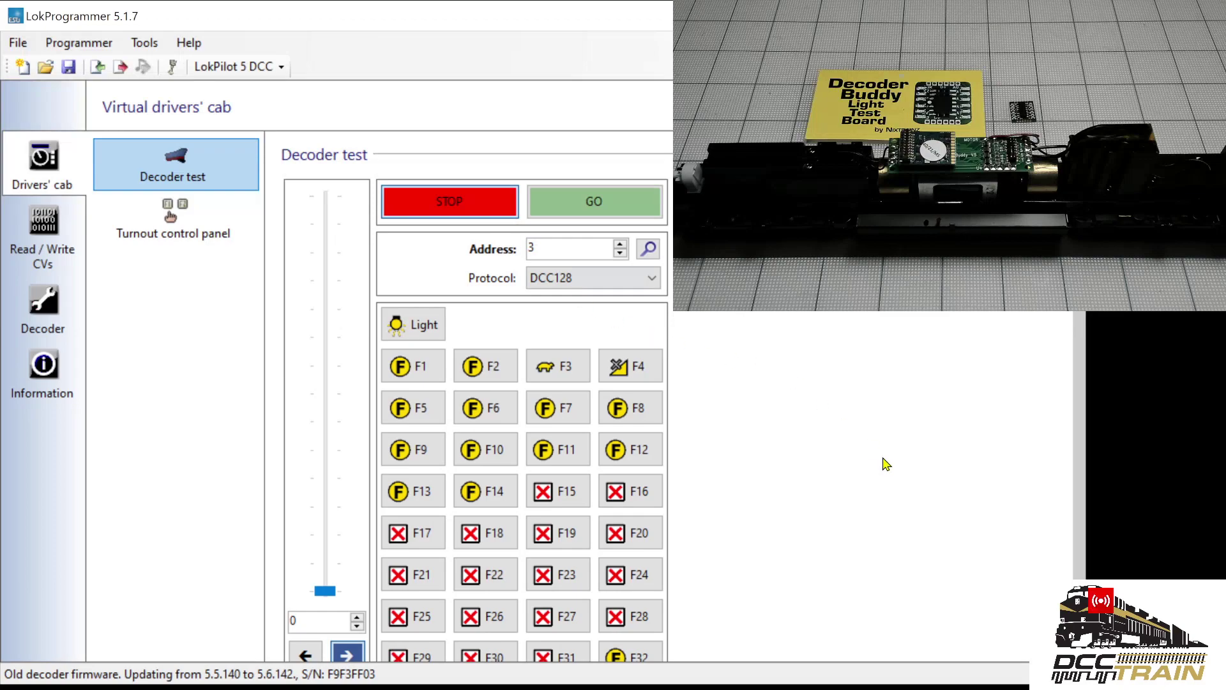
scroll(1080, 402, down, 2)
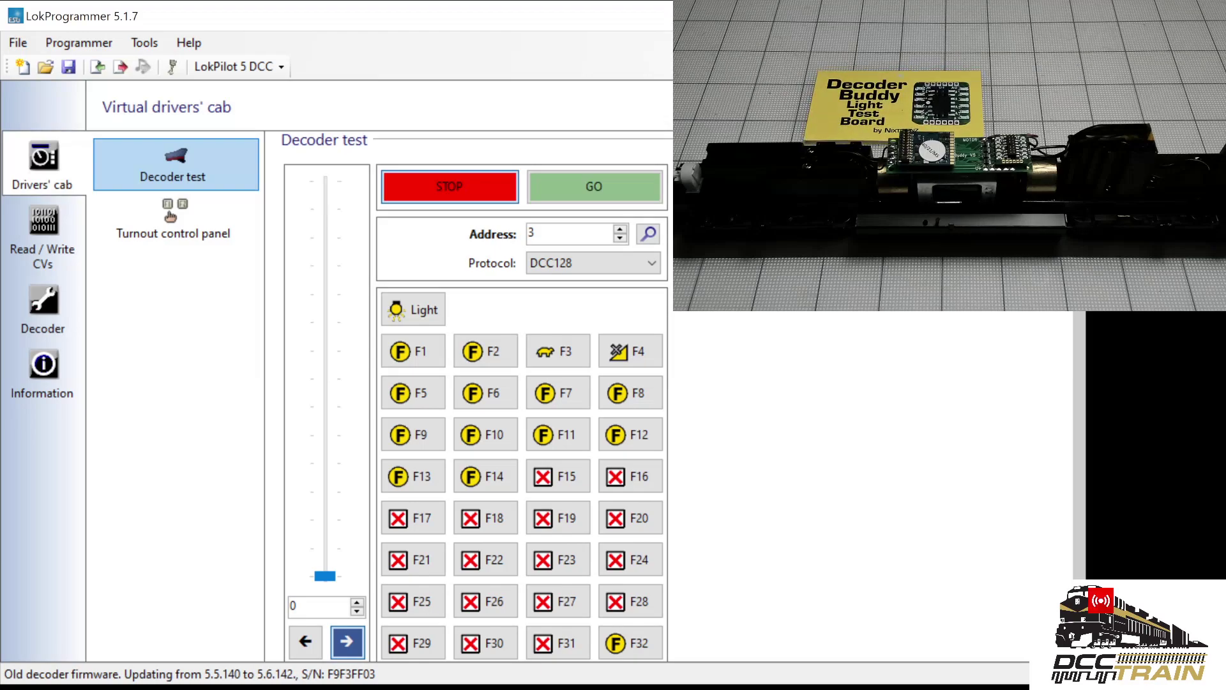
click(611, 198)
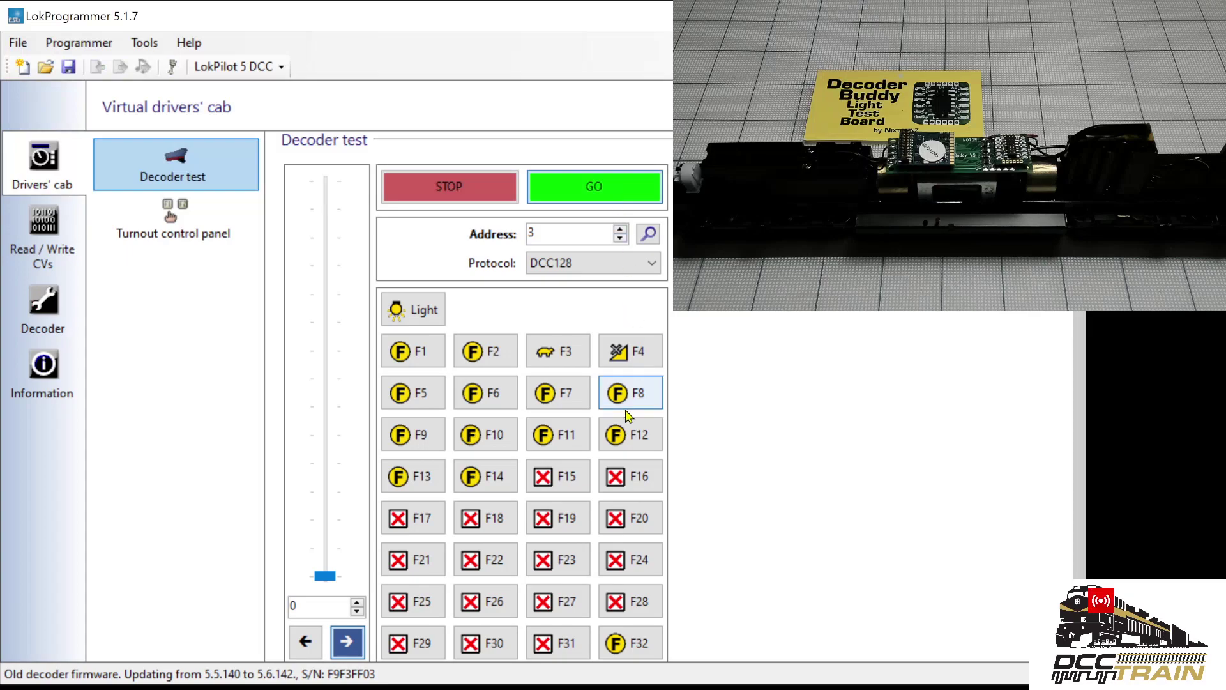
click(422, 317)
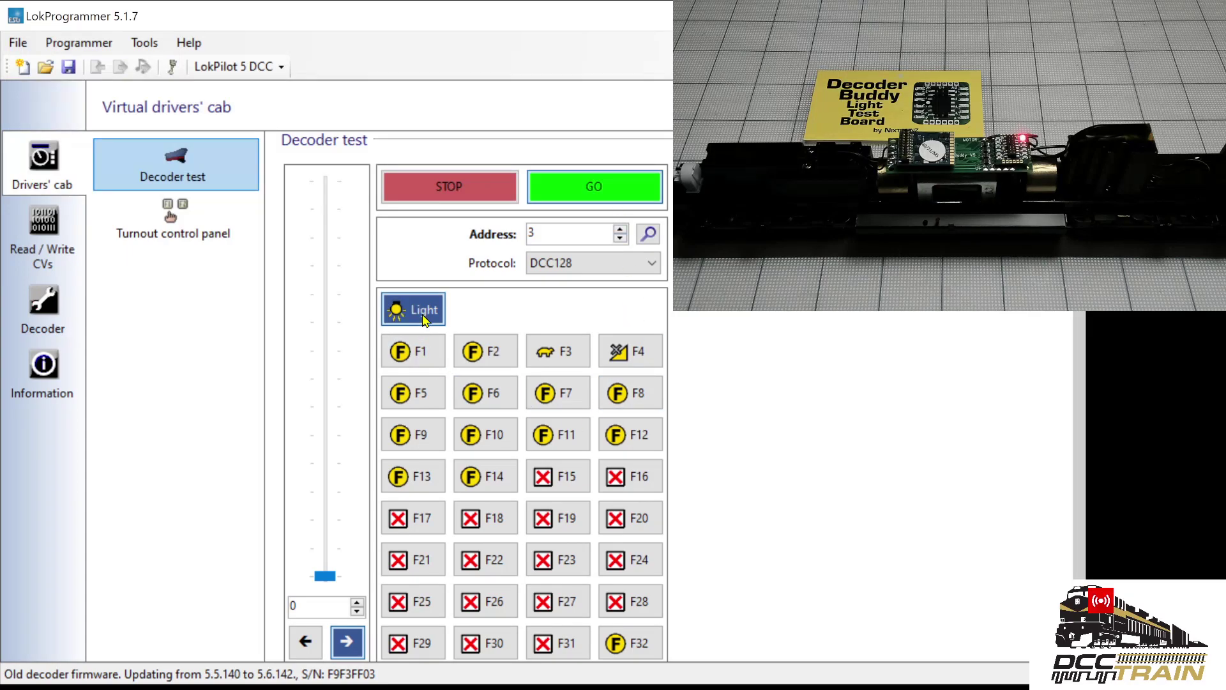
click(308, 641)
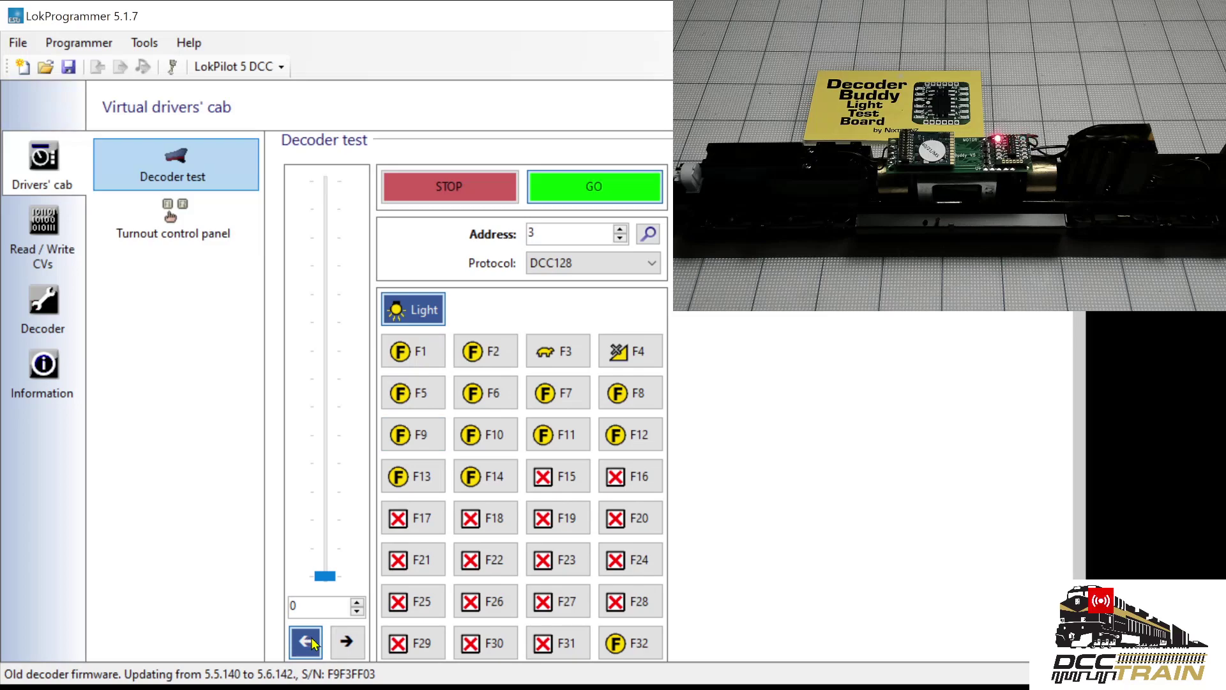
click(334, 646)
click(306, 641)
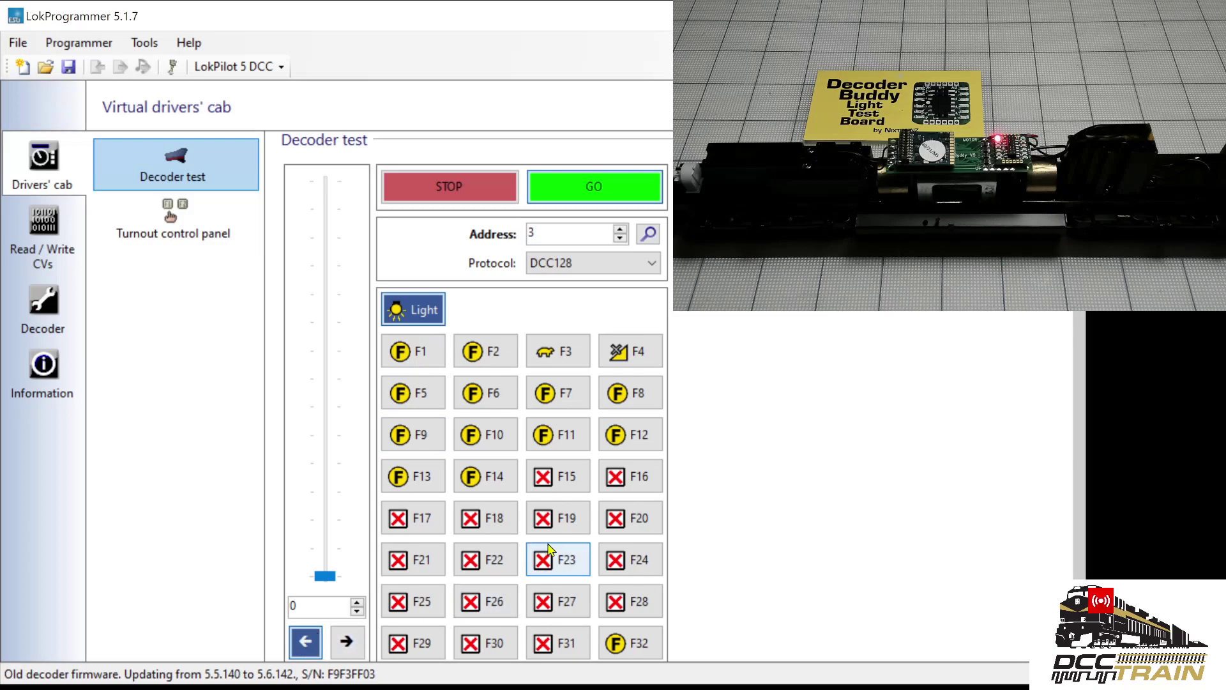
- Turn on functions F1, F2 and F5 through F14 one by one to test the decoder's outputs
click(417, 350)
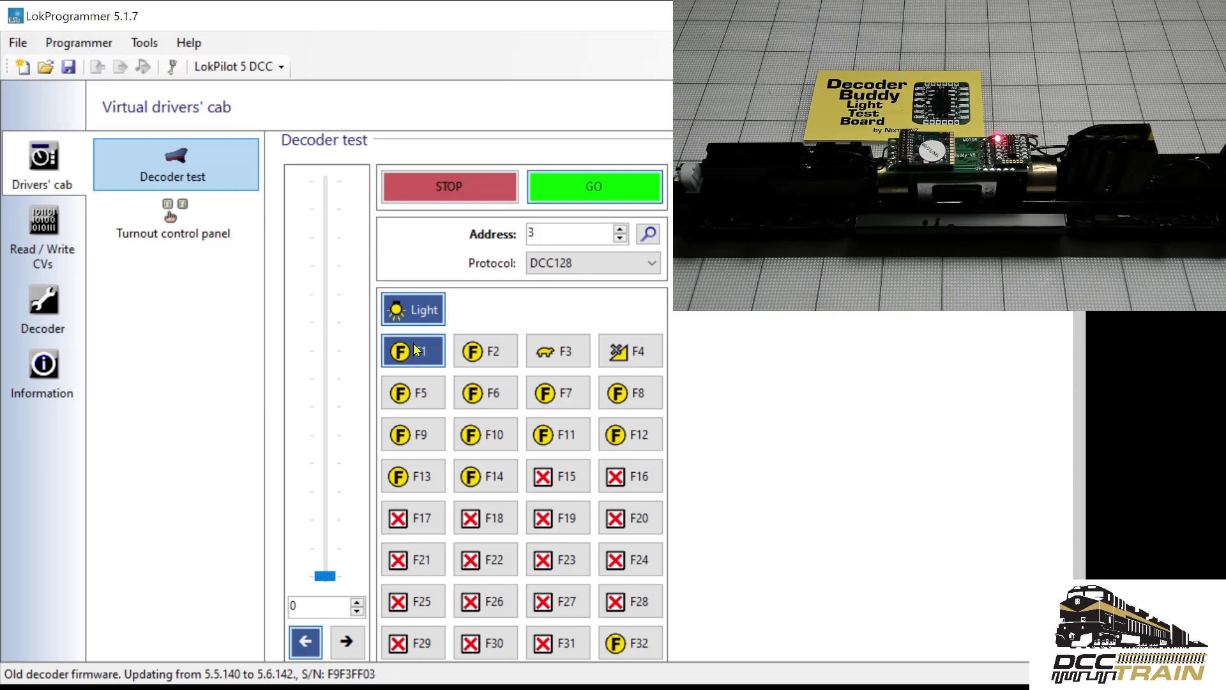
click(486, 354)
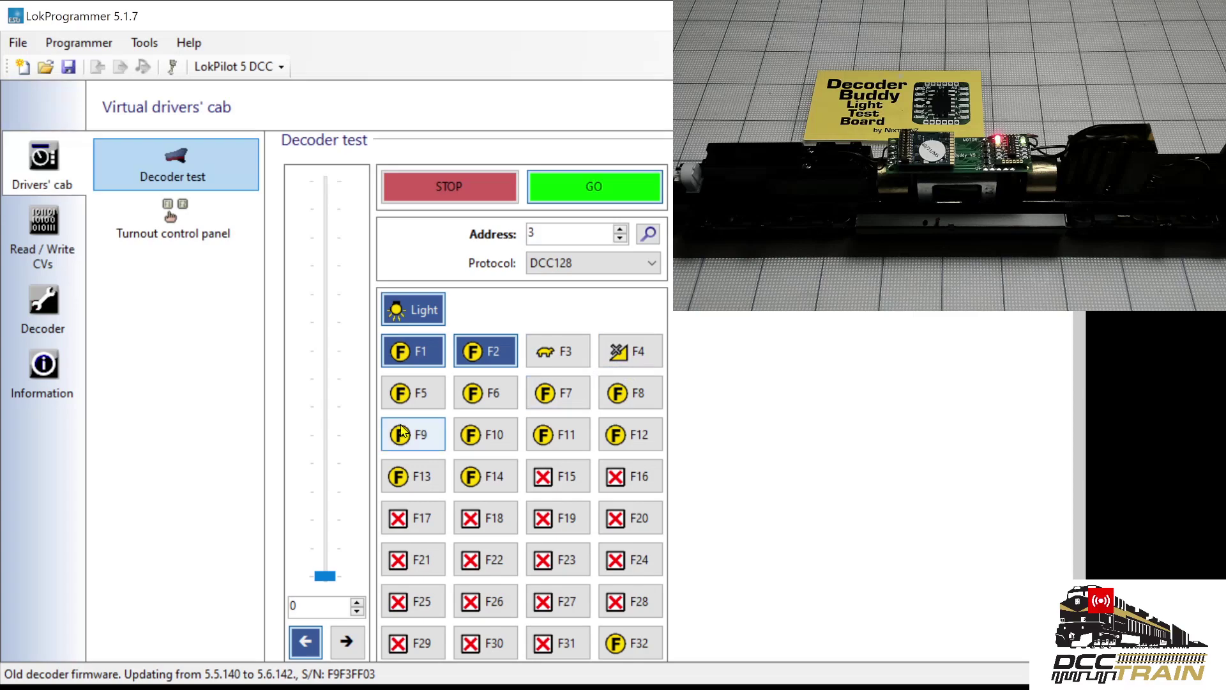
click(414, 402)
click(466, 399)
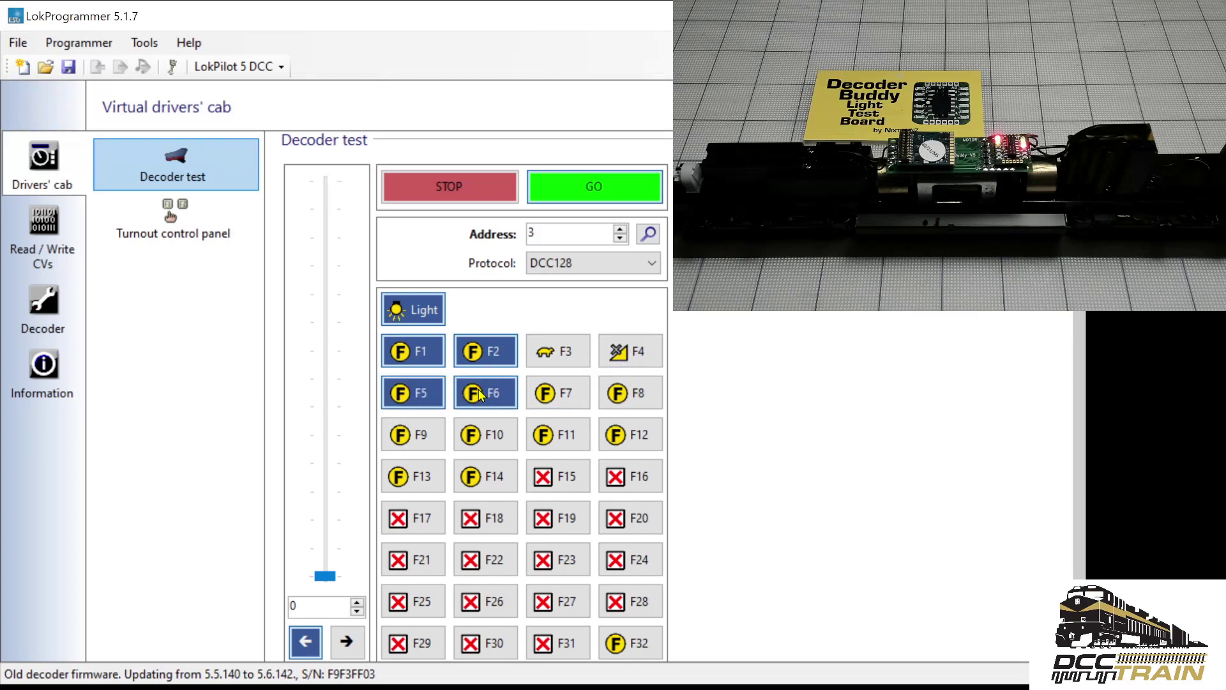
click(556, 400)
click(625, 400)
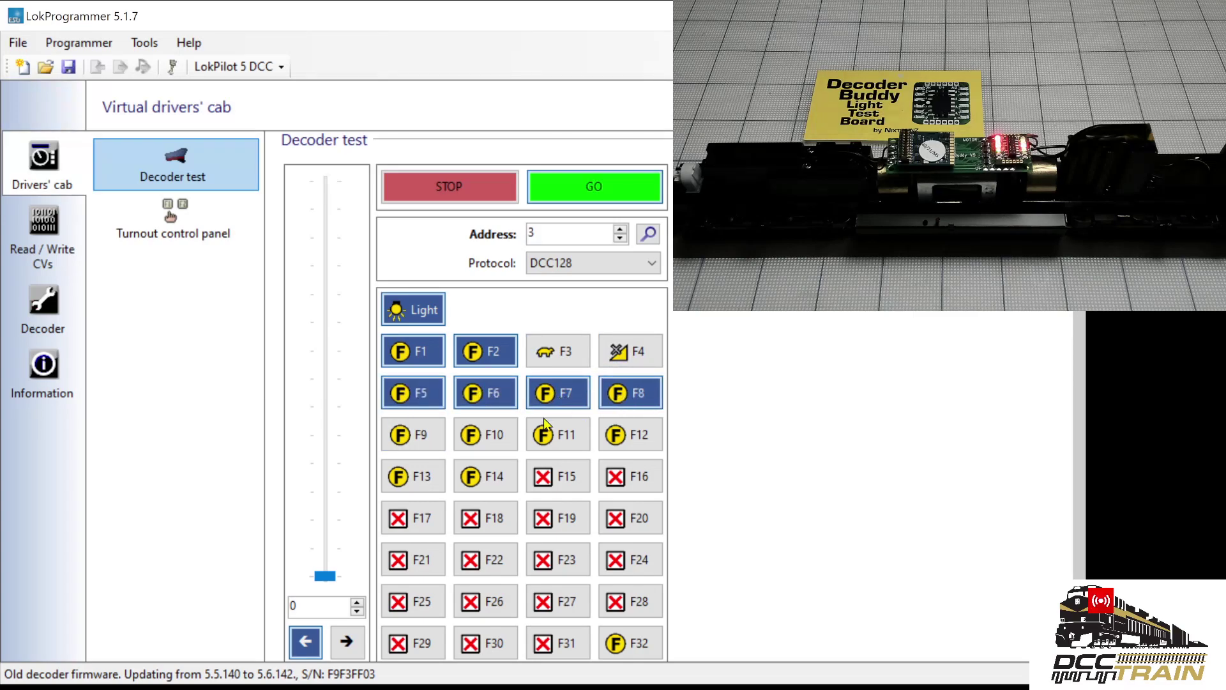
click(413, 436)
click(481, 437)
click(555, 438)
click(627, 438)
click(402, 478)
click(473, 478)
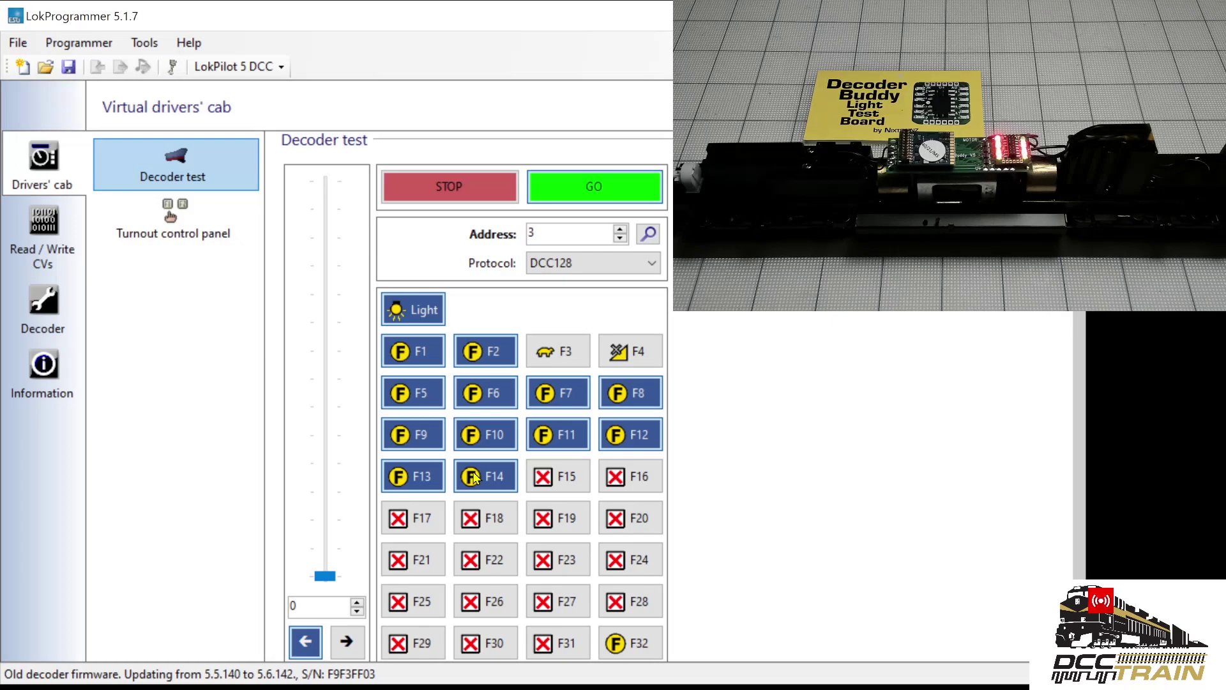
- Switch the direction to forward and back to reverse with all functions on, and stop the decoder test
click(354, 651)
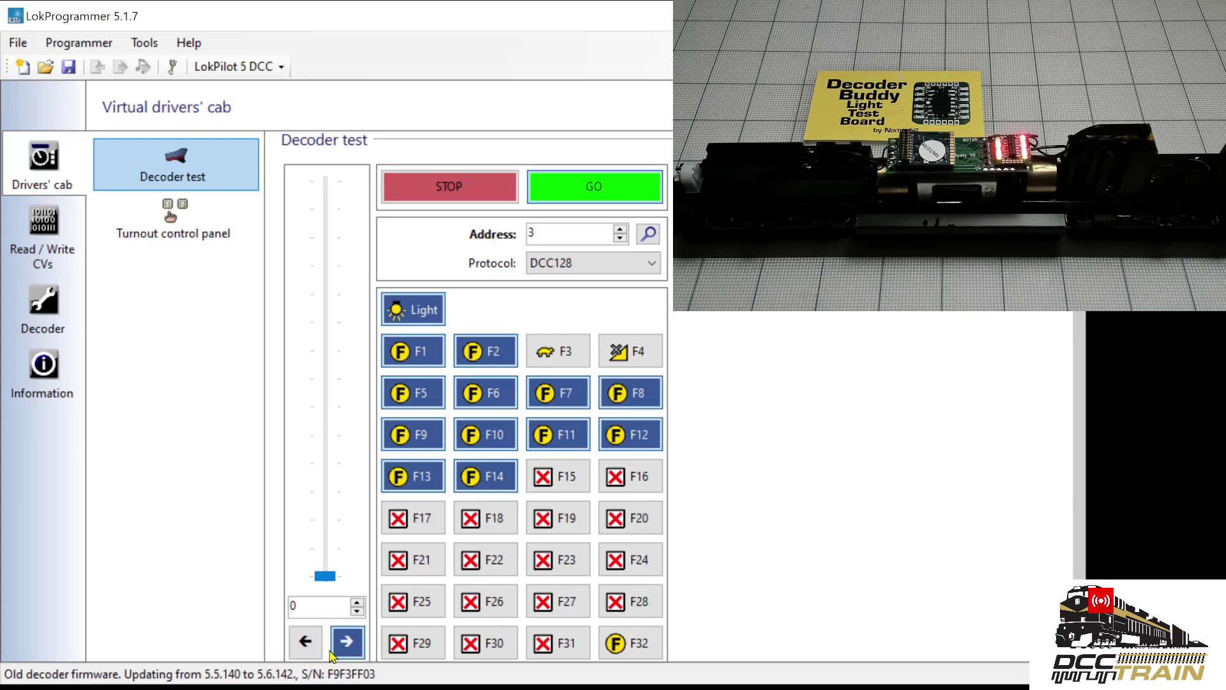
click(305, 642)
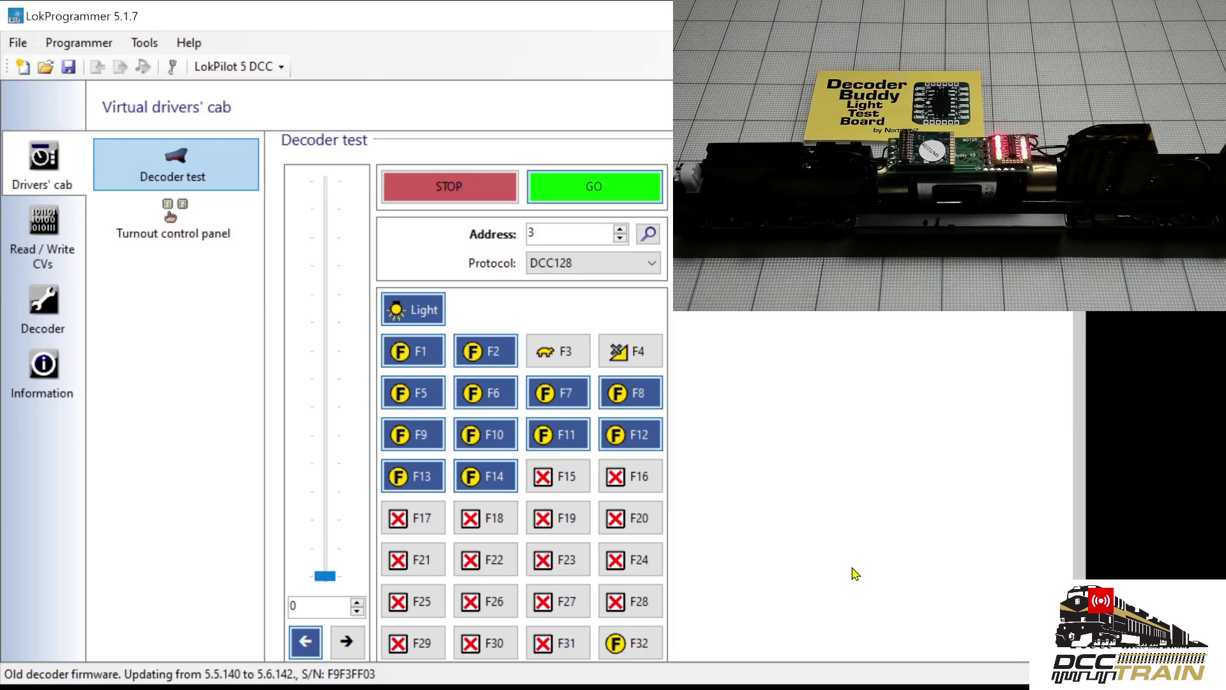
click(470, 186)
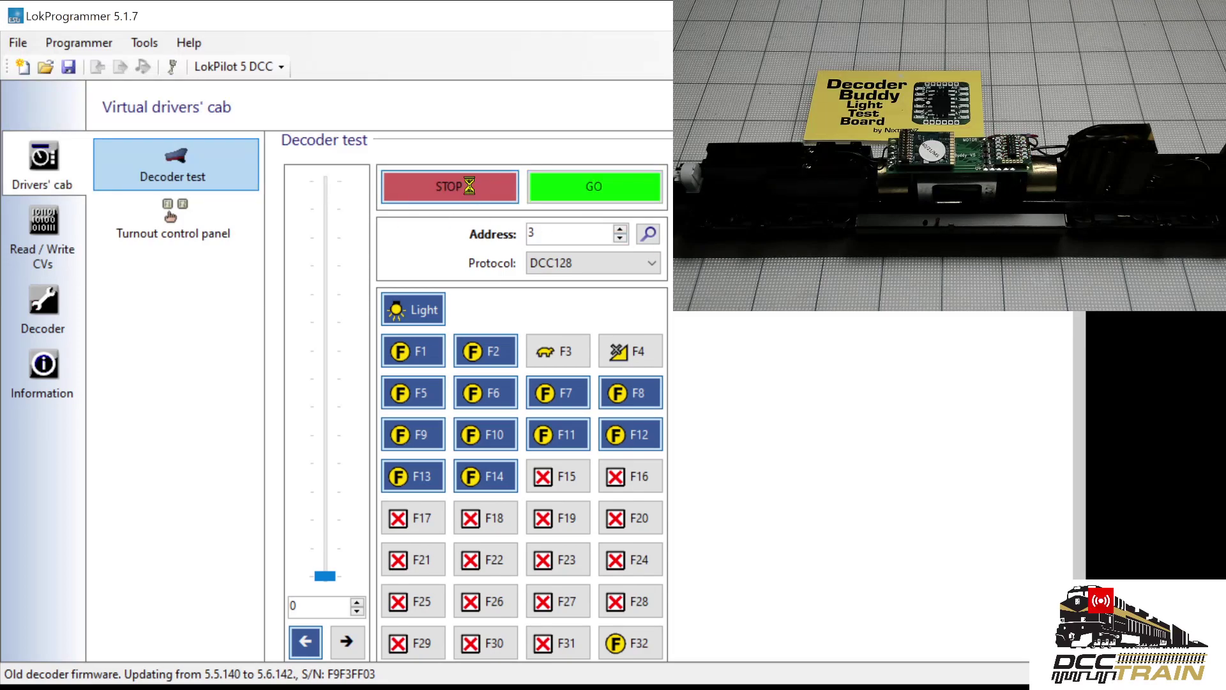
- Open the function mapping in the decoder settings
click(47, 312)
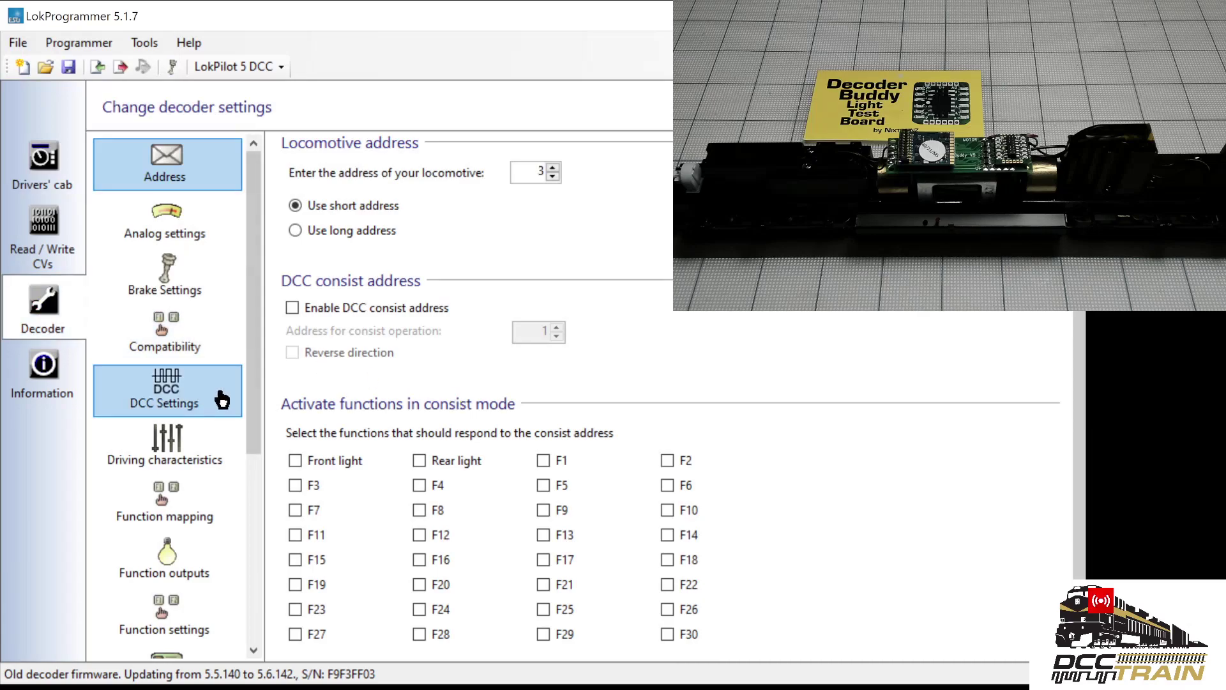
click(161, 512)
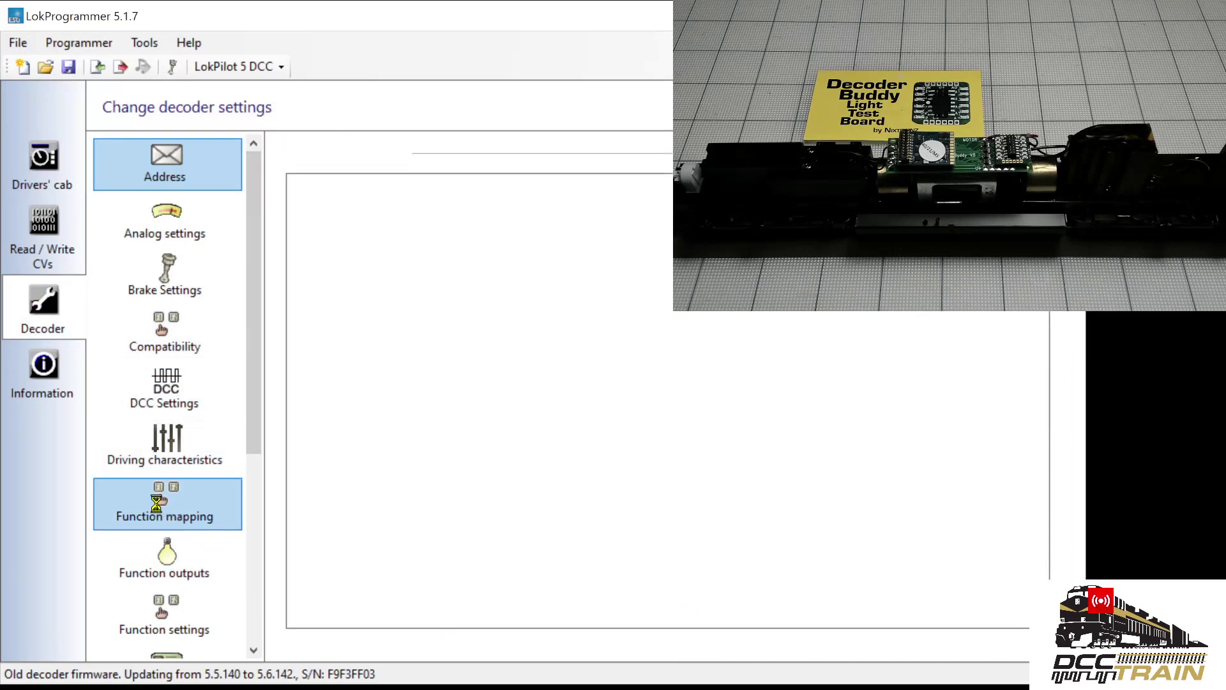